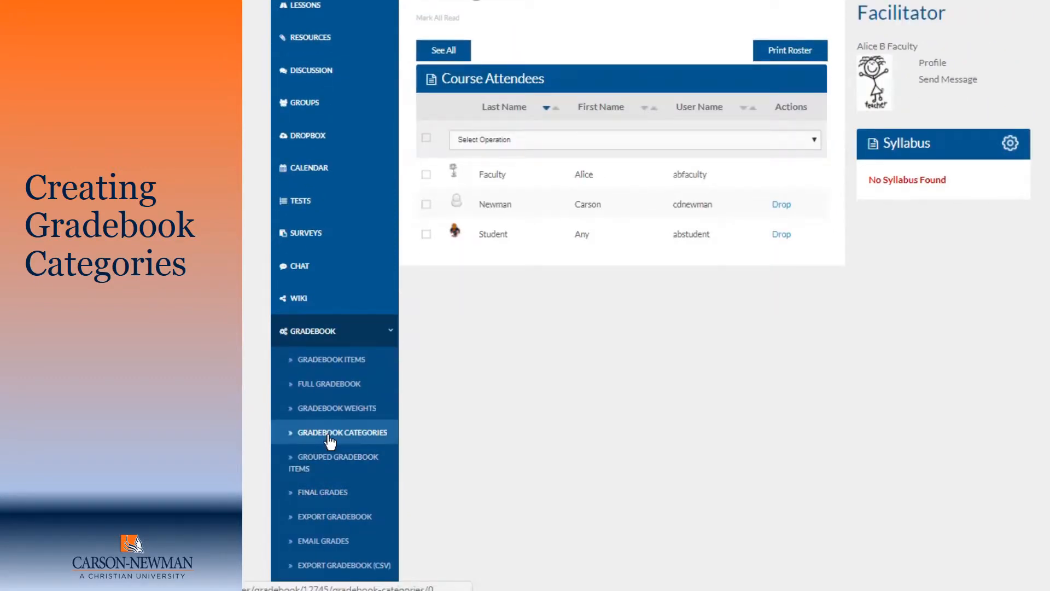
# - Create and save a gradebook category named "Assignments" in the Academic Strategies Course
pyautogui.click(329, 435)
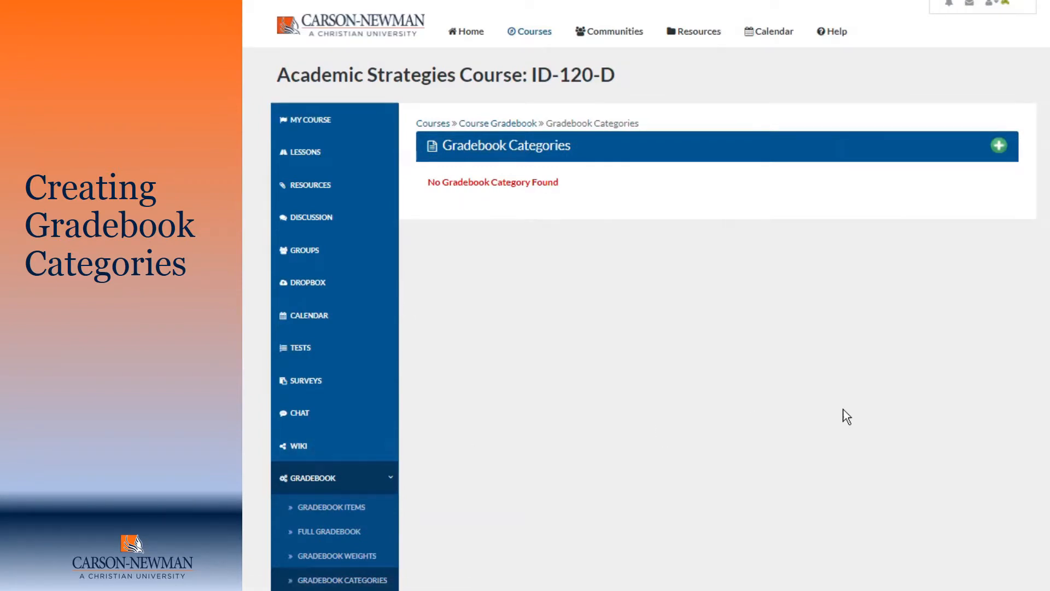
pyautogui.click(1000, 147)
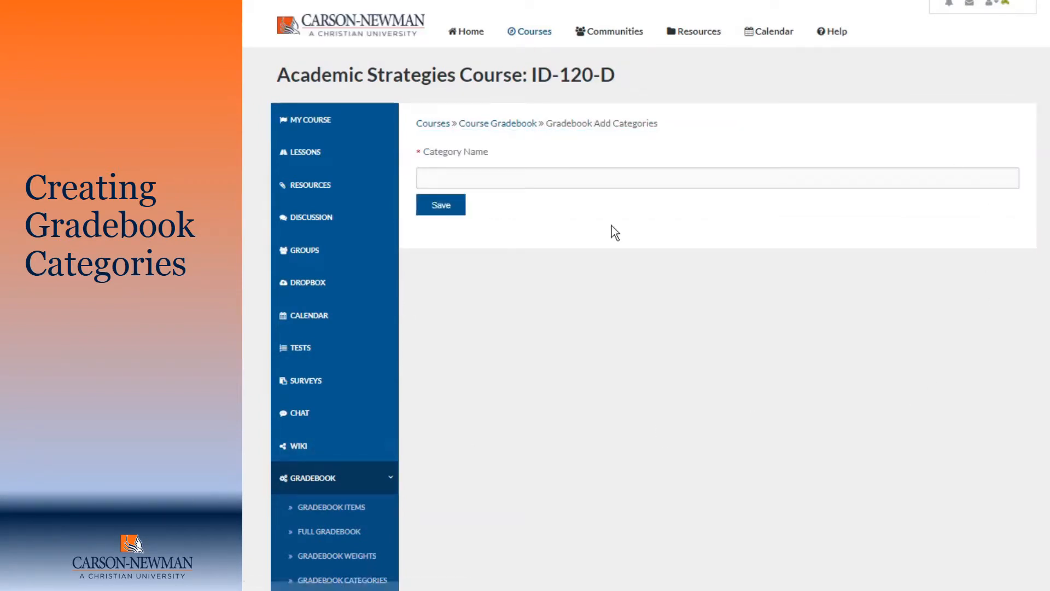
pyautogui.click(524, 179)
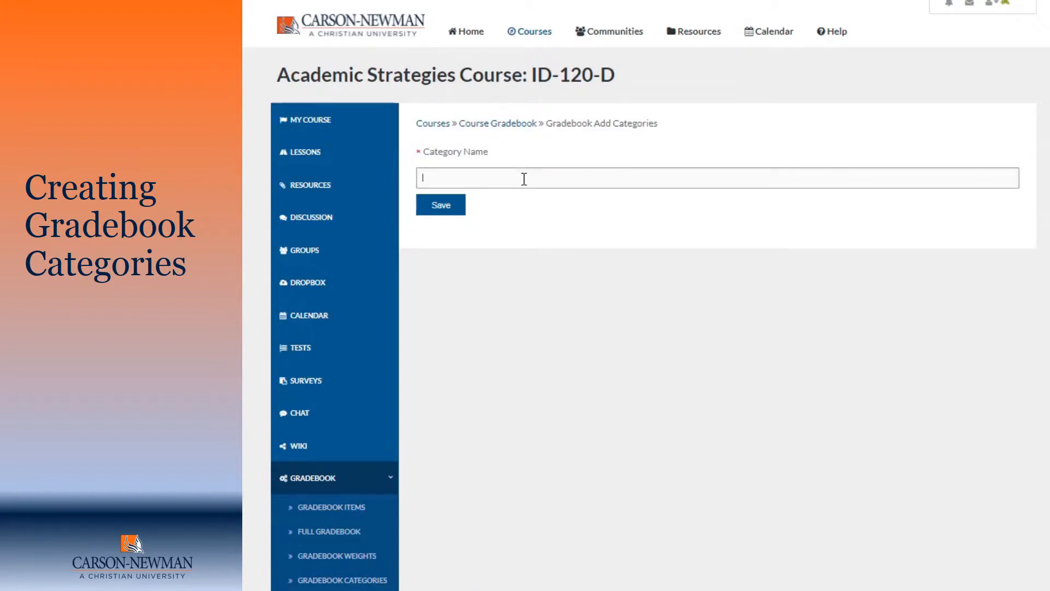
pyautogui.write('Assignments')
pyautogui.click(465, 211)
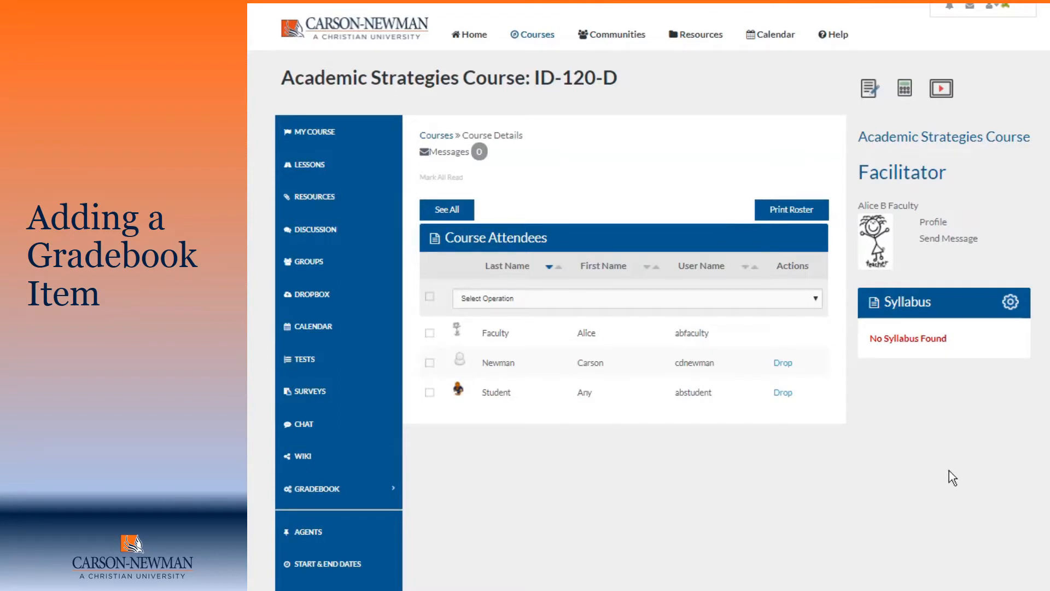
# - Start a new gradebook item in the Academic Strategies Course named "Project 1" with 100 possible points
pyautogui.click(330, 495)
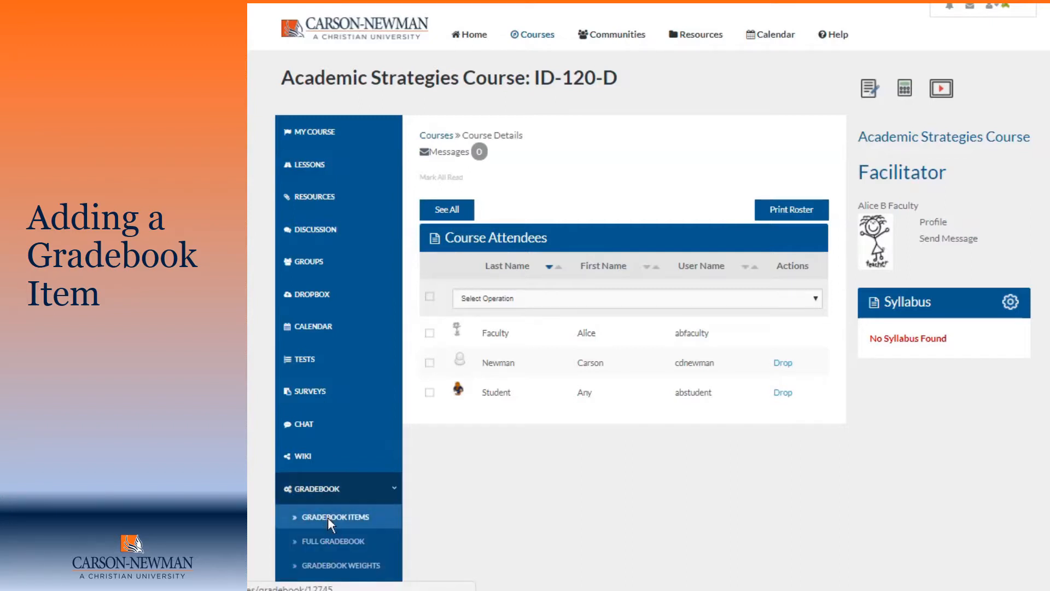
pyautogui.click(328, 519)
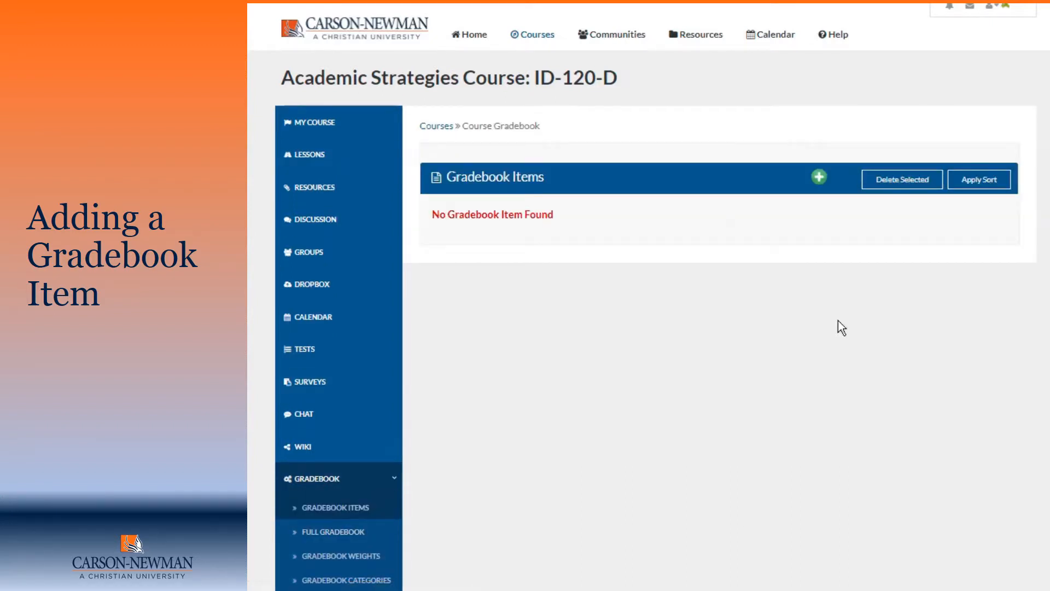
pyautogui.click(793, 181)
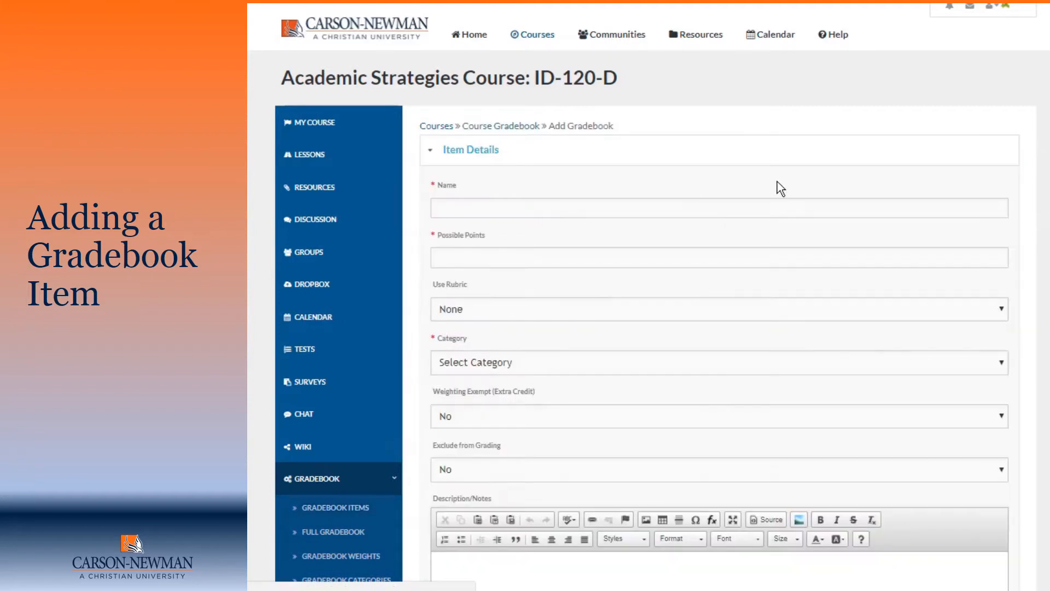
pyautogui.click(653, 211)
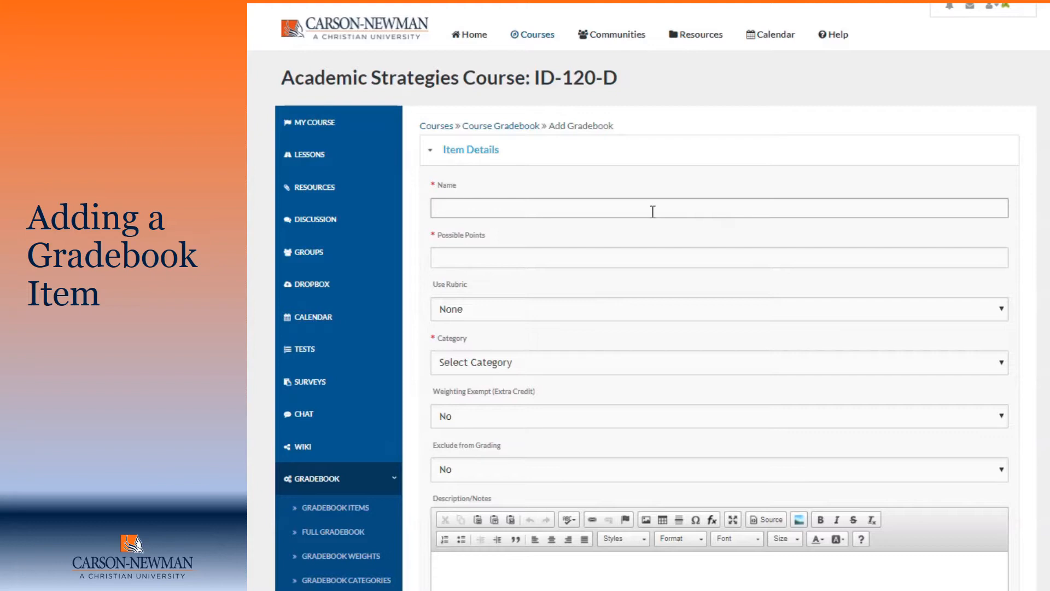
pyautogui.write('Project 1')
pyautogui.click(531, 260)
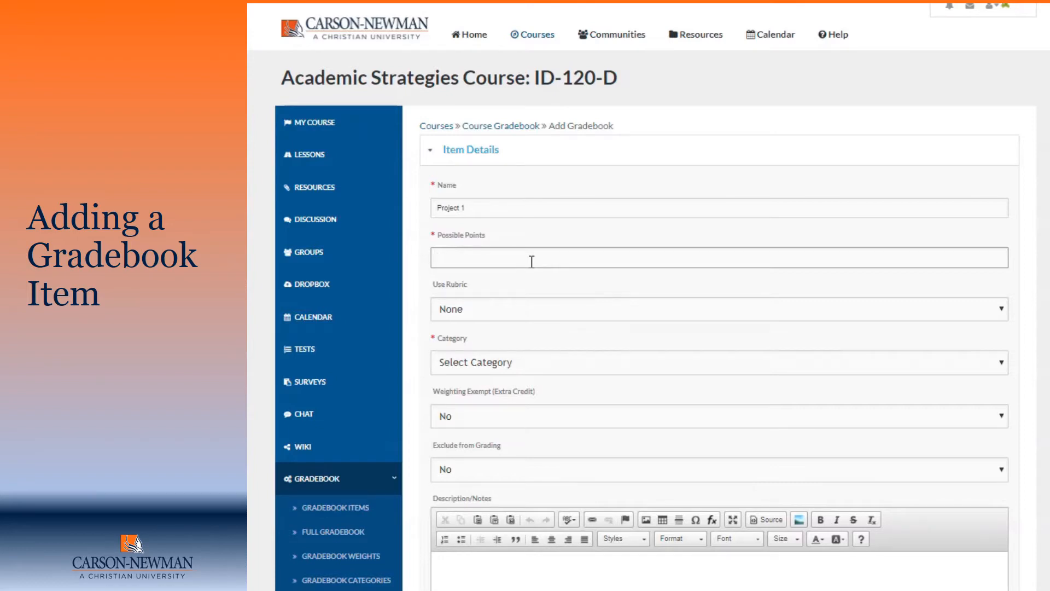
pyautogui.write('100')
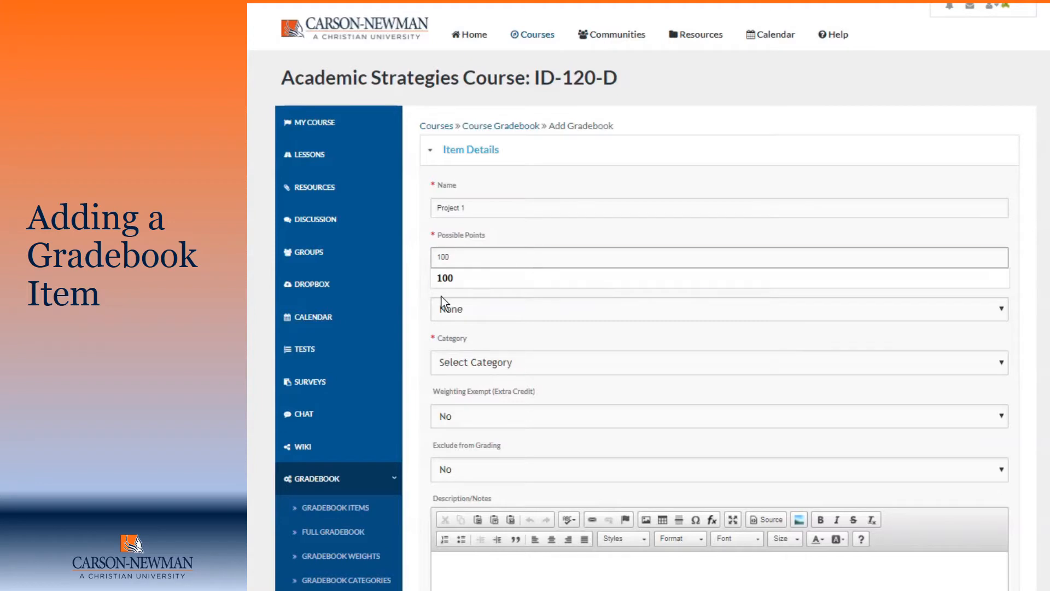
pyautogui.click(424, 305)
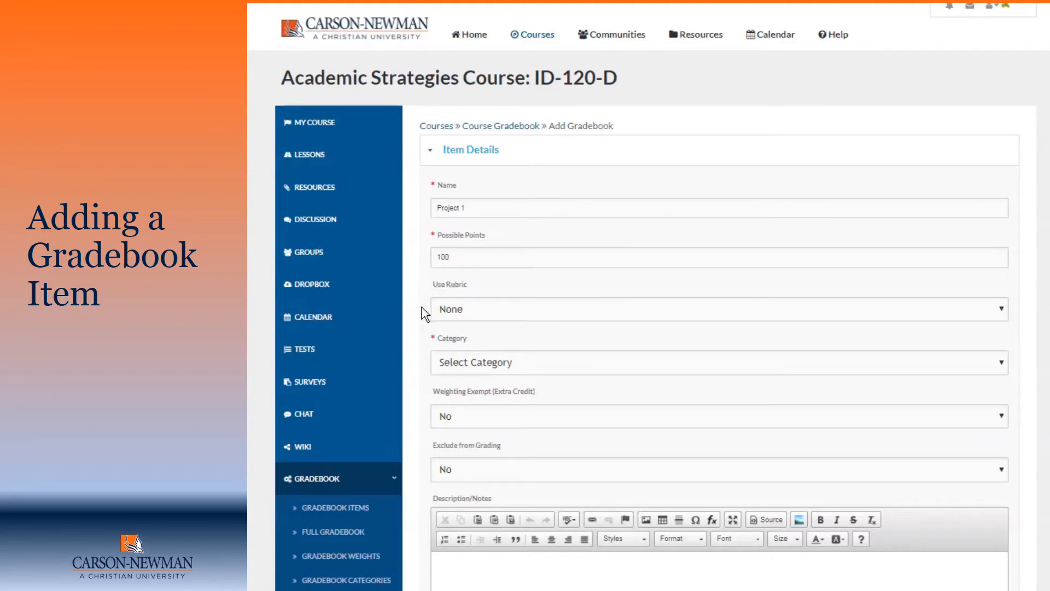
# - Assign the Project rubric and the Assignments category to the new gradebook item
pyautogui.click(1004, 312)
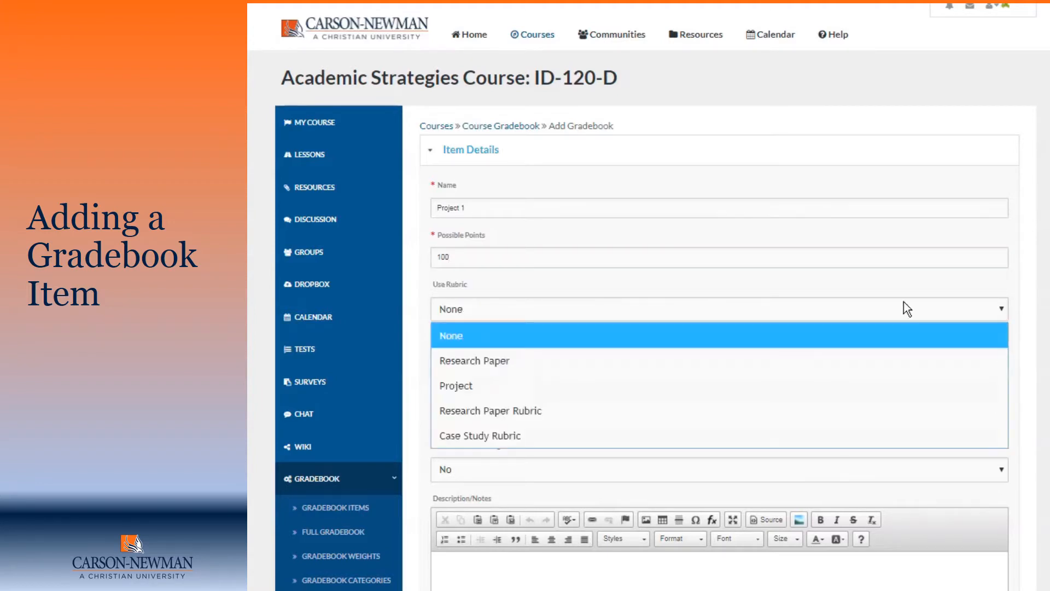
pyautogui.click(466, 387)
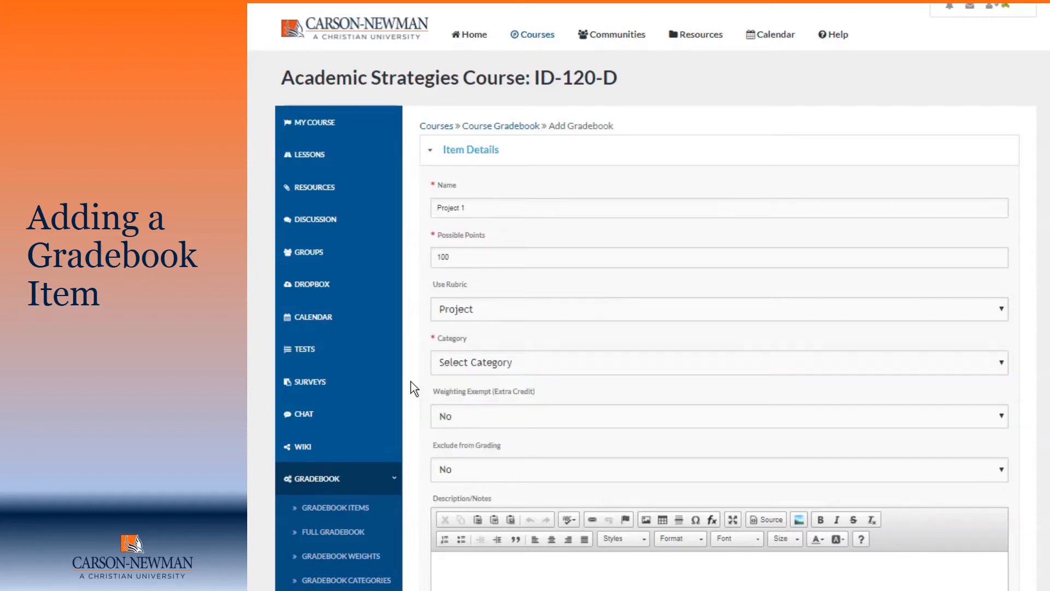
pyautogui.click(464, 369)
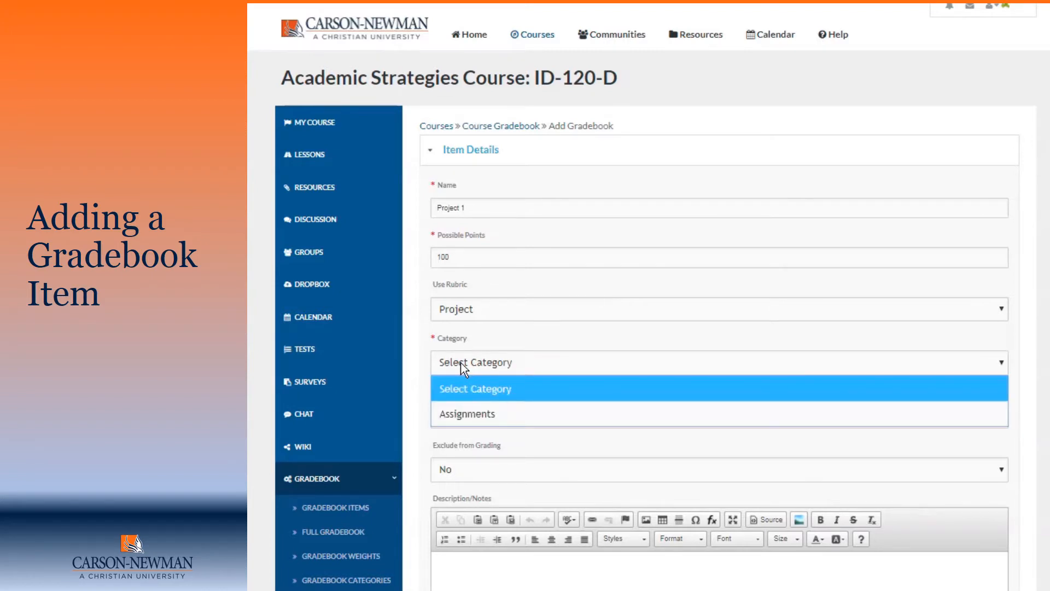
pyautogui.click(459, 419)
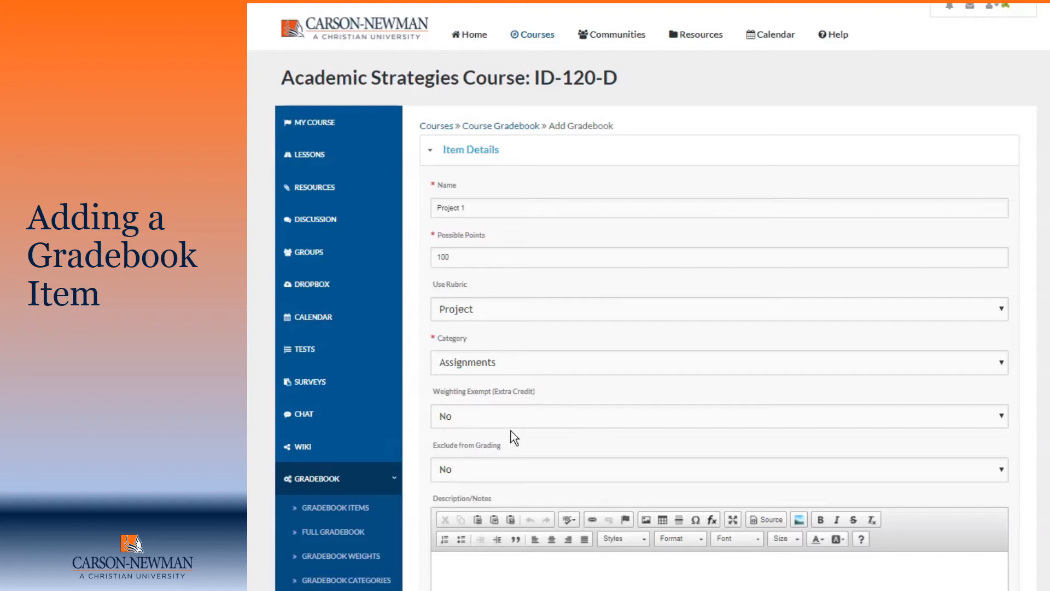
pyautogui.scroll(-2, 511, 431)
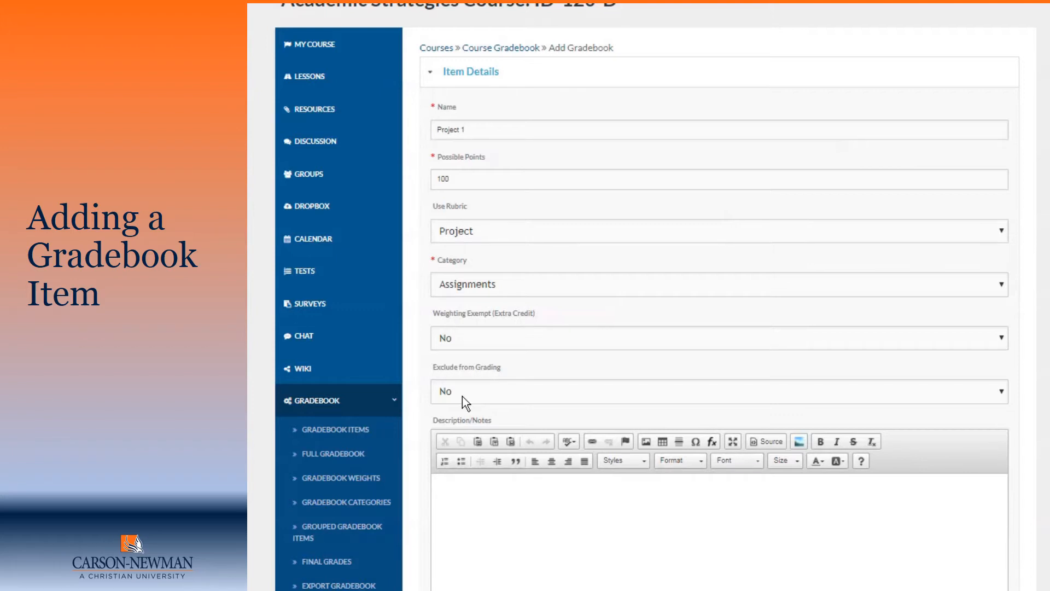
pyautogui.scroll(-2, 462, 396)
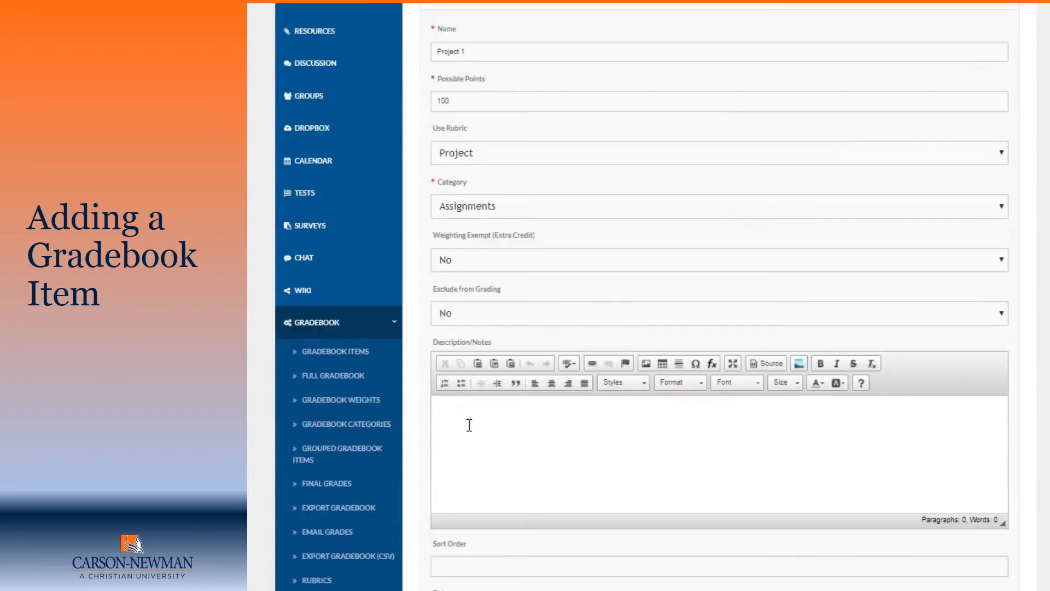
pyautogui.click(546, 435)
pyautogui.scroll(-4, 560, 434)
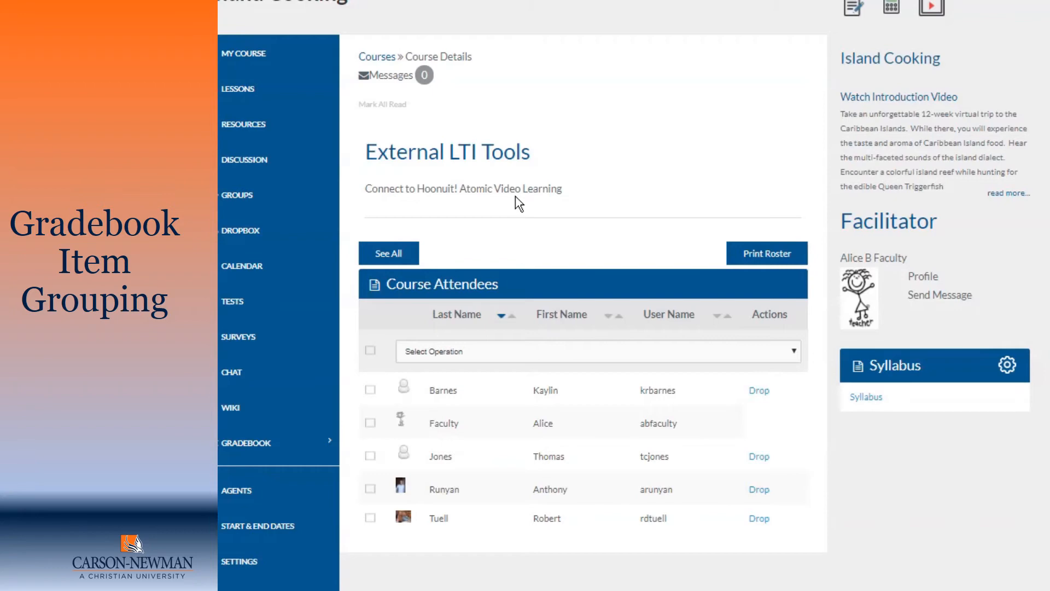
# - Start a new grouped gradebook item in the Island Cooking course and name it "Project 3"
pyautogui.click(277, 444)
pyautogui.scroll(-1, 278, 449)
pyautogui.scroll(-1, 277, 449)
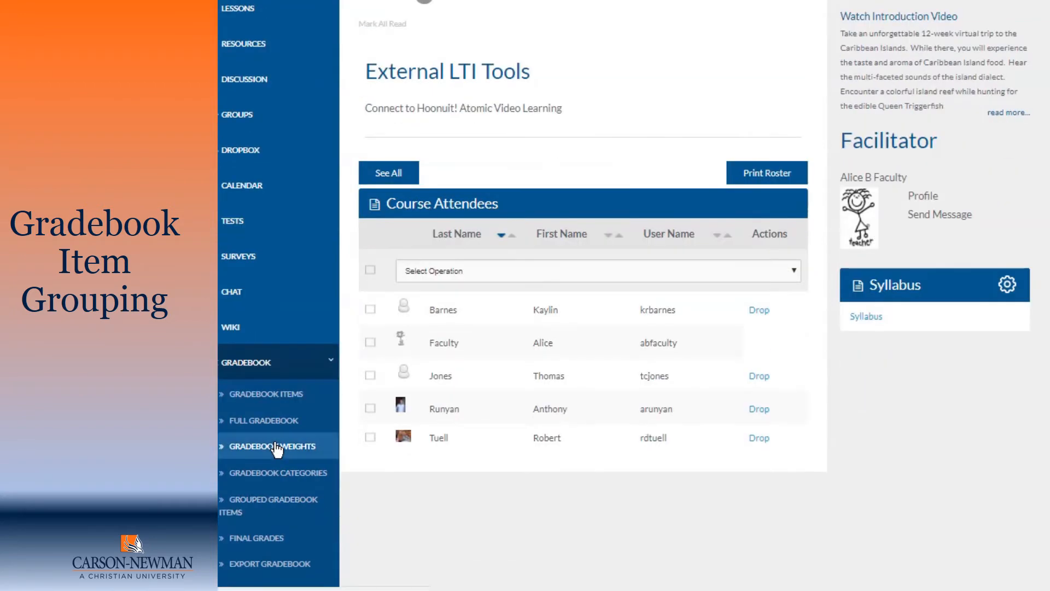
pyautogui.click(274, 500)
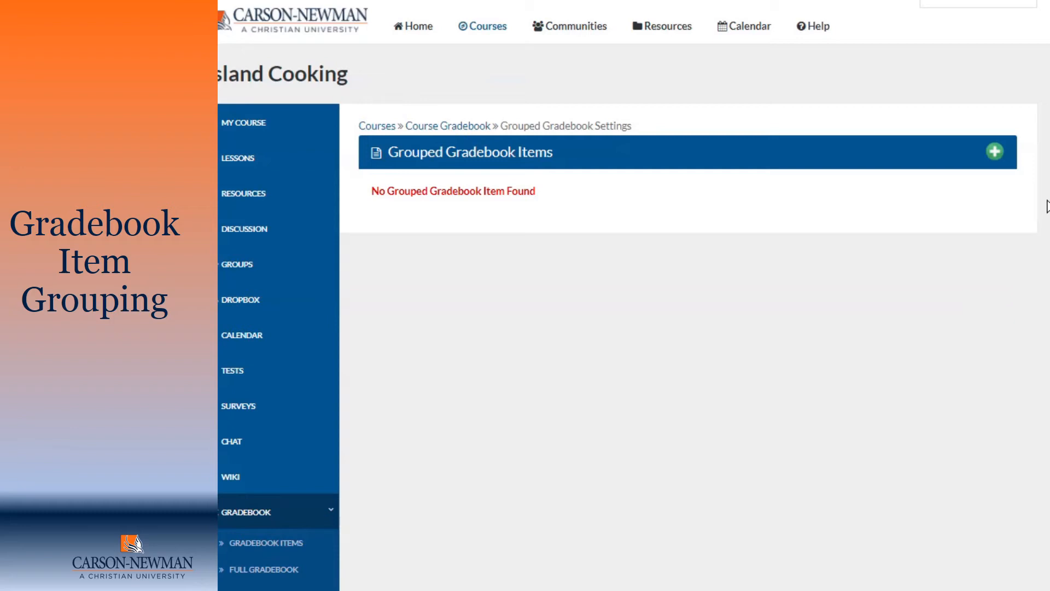
pyautogui.click(996, 153)
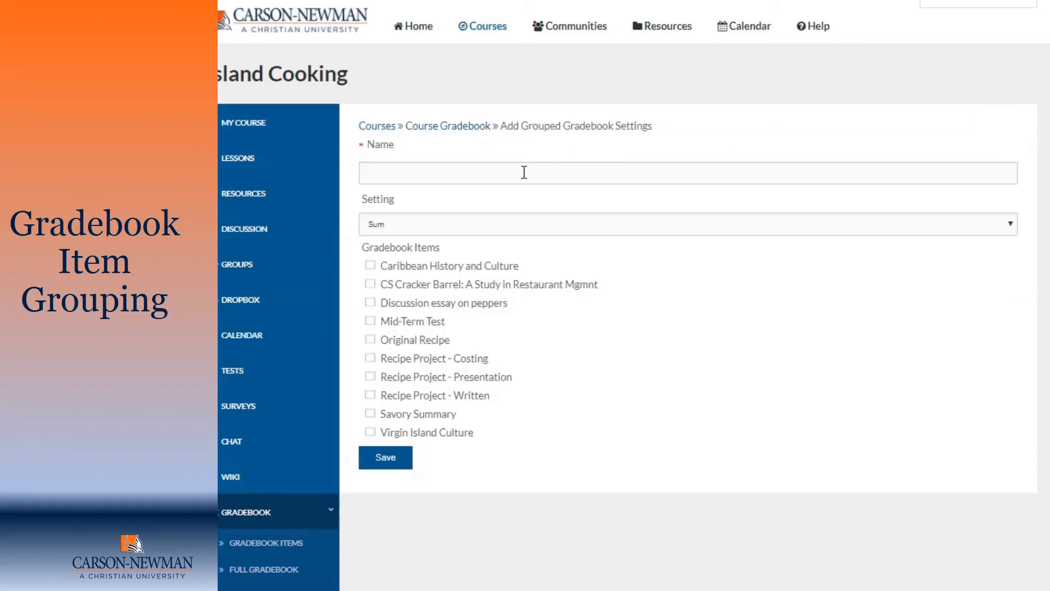
pyautogui.click(510, 174)
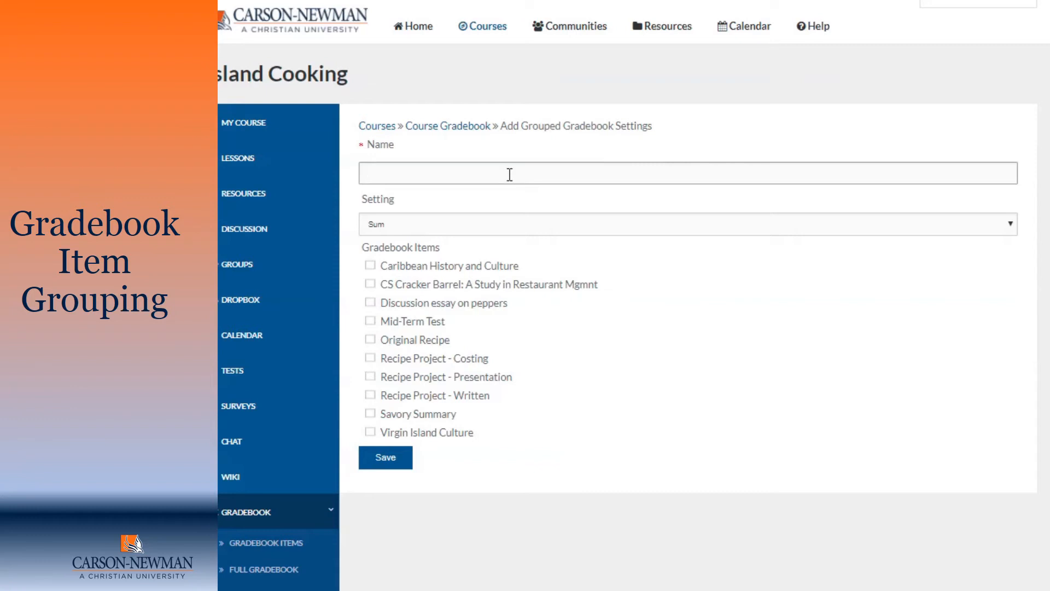
pyautogui.write('Proje')
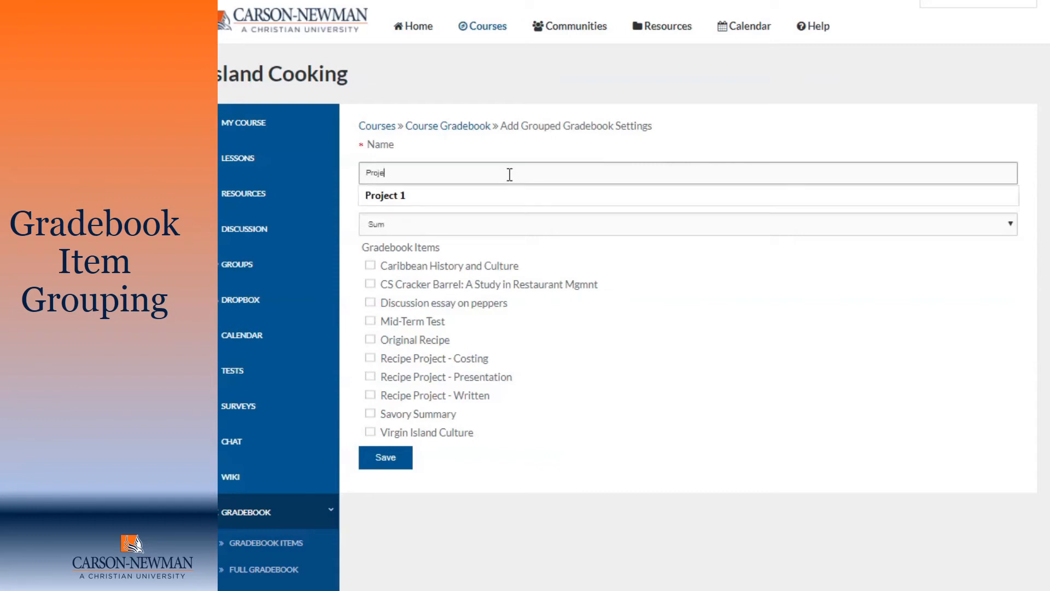
pyautogui.write('ct 3')
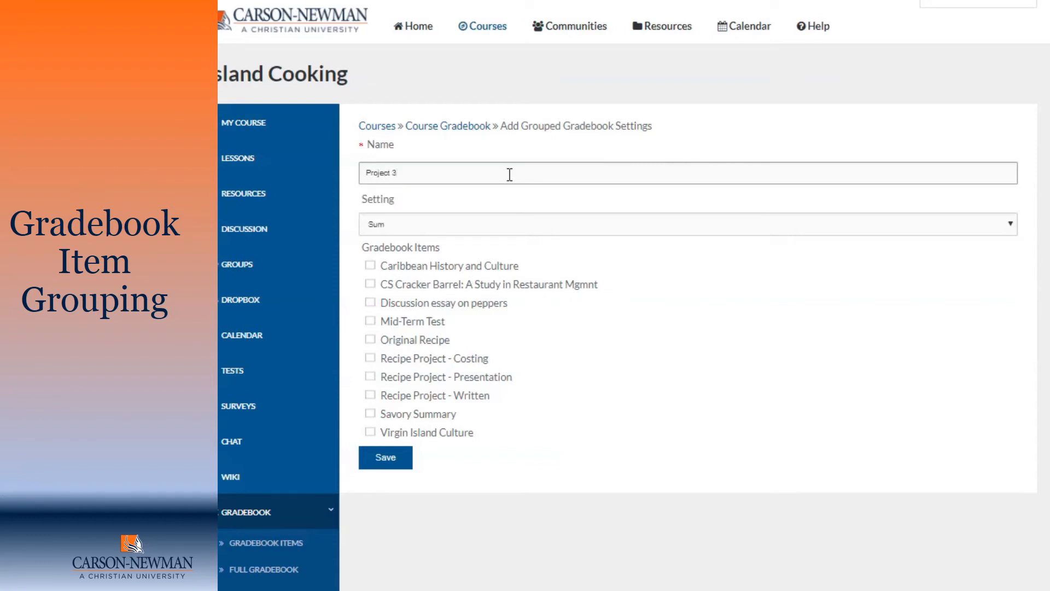
# - Set the group to Sum, include the Recipe Project Costing, Presentation and Written items, and save it
pyautogui.click(490, 230)
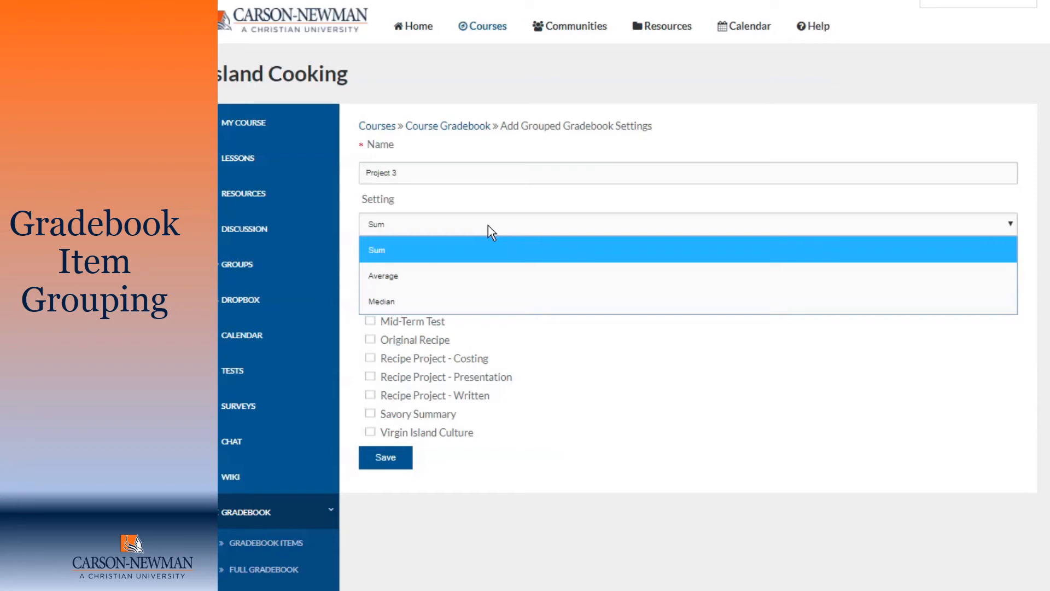
pyautogui.click(416, 249)
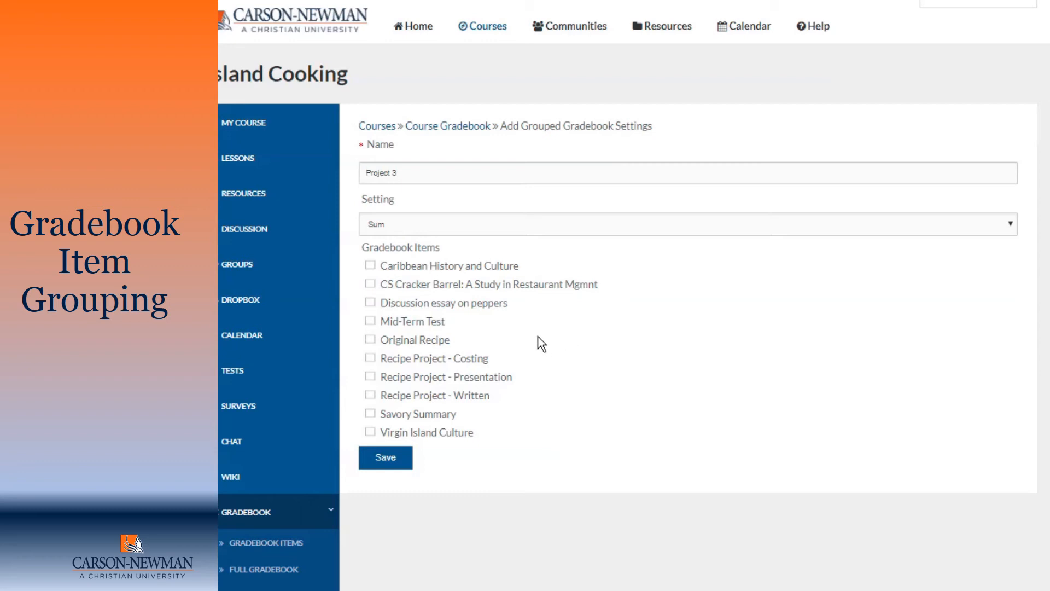
pyautogui.click(370, 358)
pyautogui.click(371, 377)
pyautogui.click(371, 396)
pyautogui.click(386, 458)
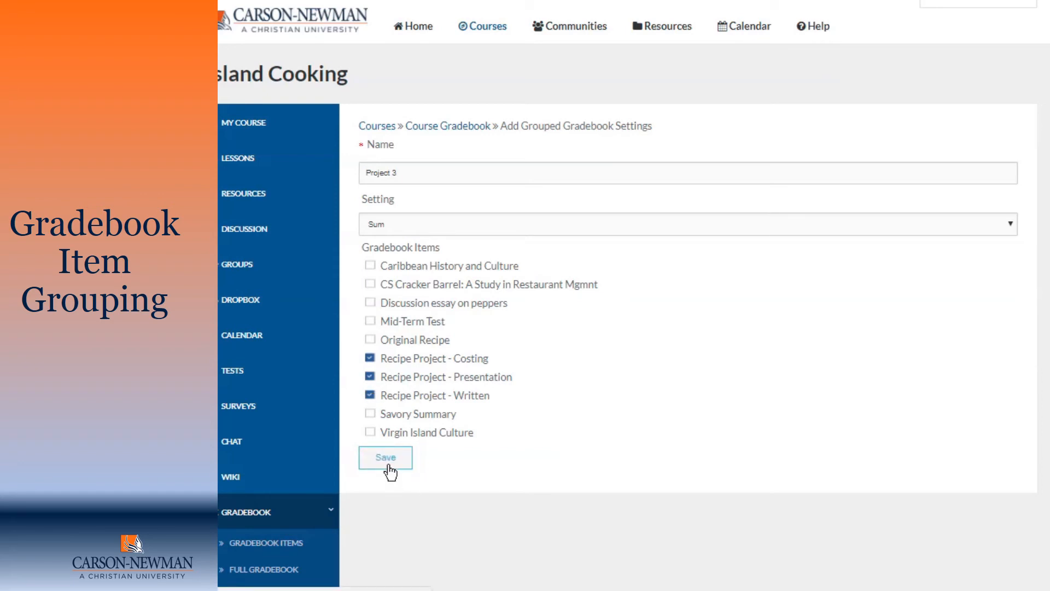